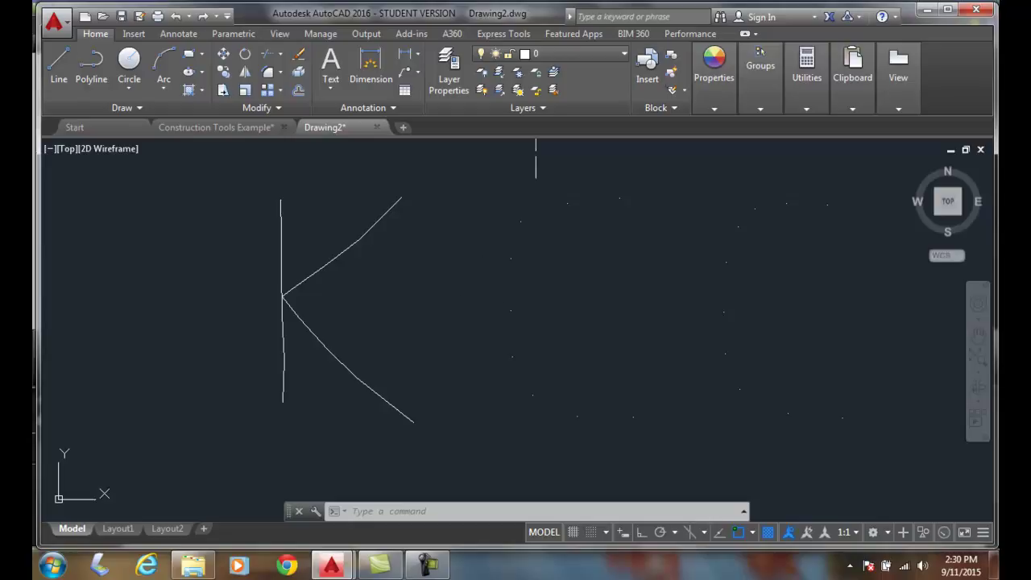
- Set the point style to the plain X marker so the dotted K, C, C appear
{"action": "left_click", "coordinate": [803, 107]}
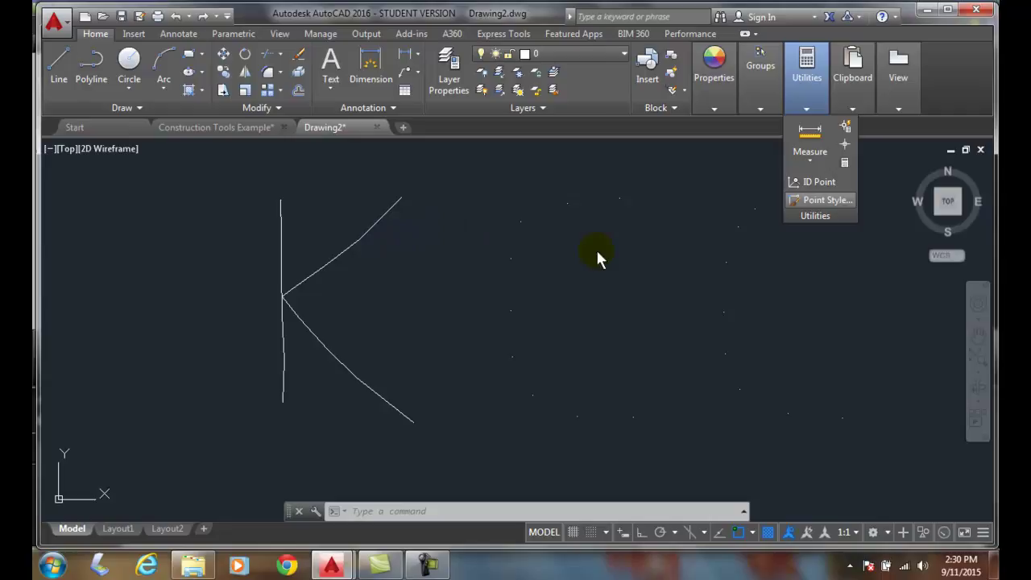
{"action": "left_click", "coordinate": [825, 199]}
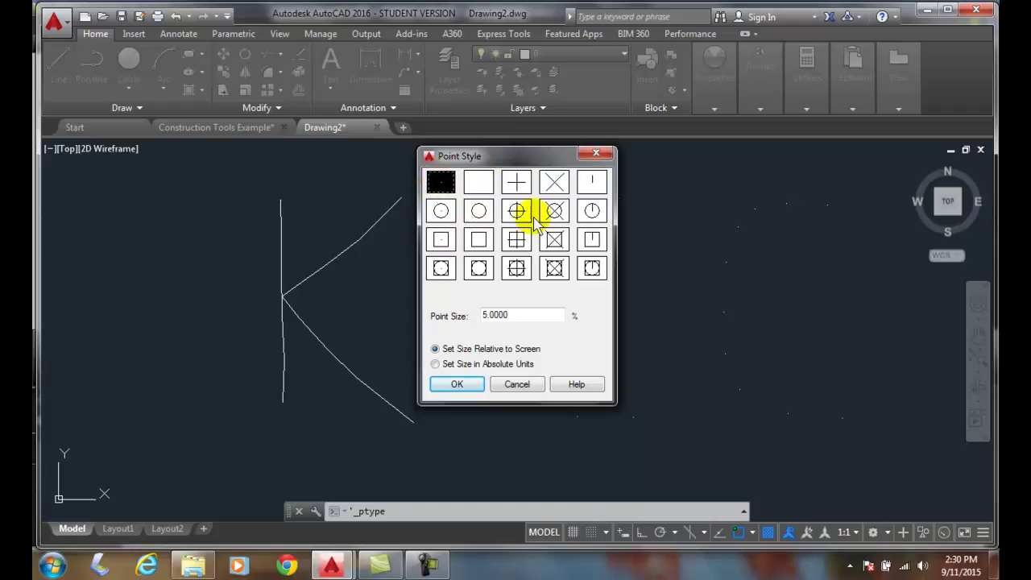
{"action": "left_click", "coordinate": [554, 181]}
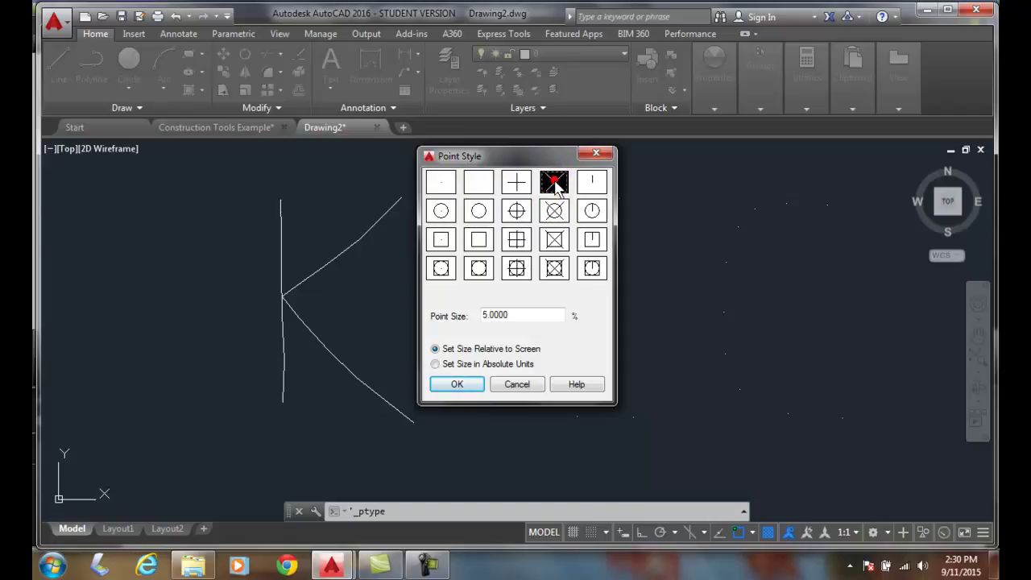
{"action": "left_click", "coordinate": [466, 384]}
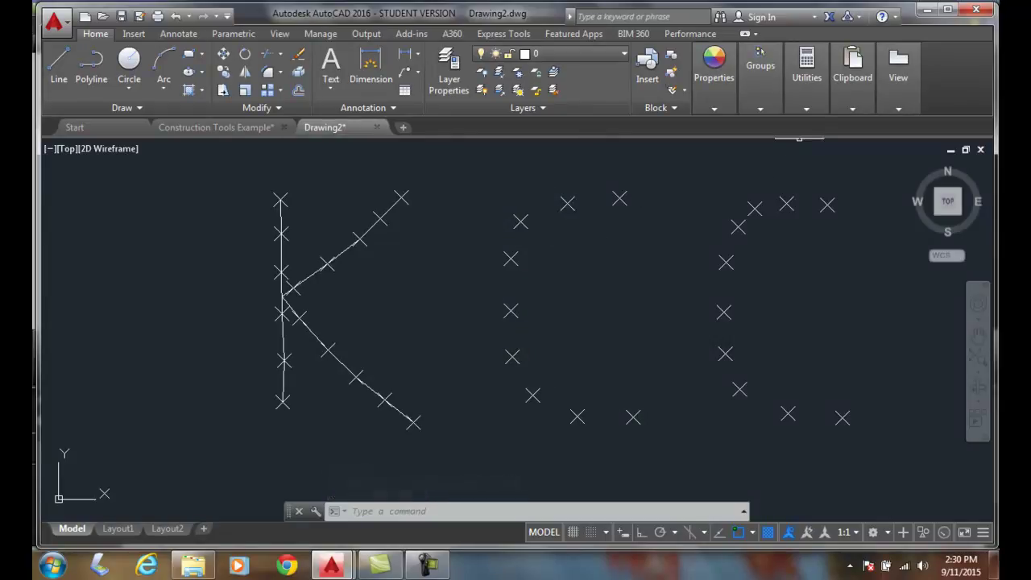
- Change the point style to the circle-with-X marker
{"action": "mouse_move", "coordinate": [808, 113]}
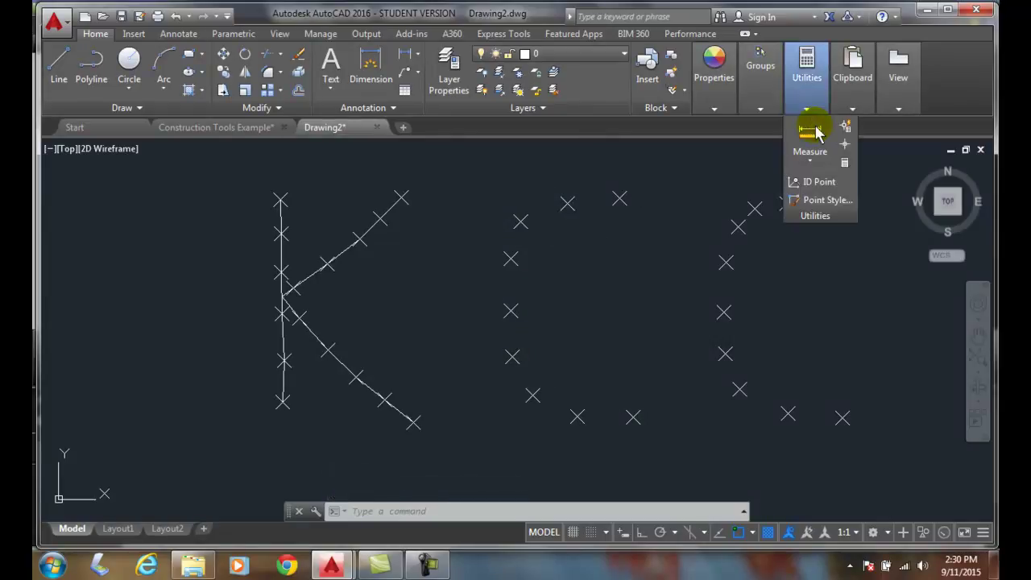
{"action": "left_click", "coordinate": [811, 202]}
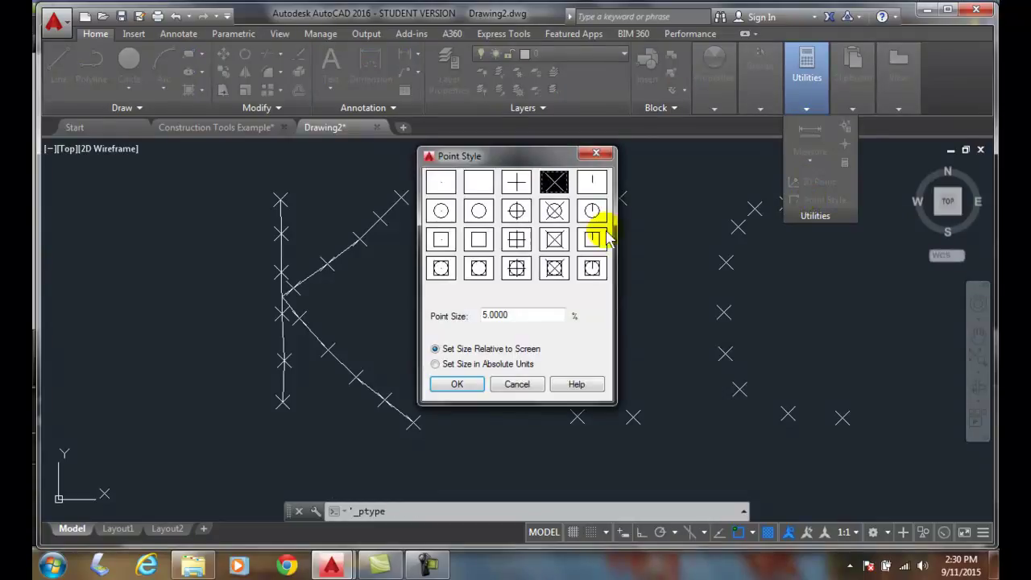
{"action": "left_click", "coordinate": [554, 210]}
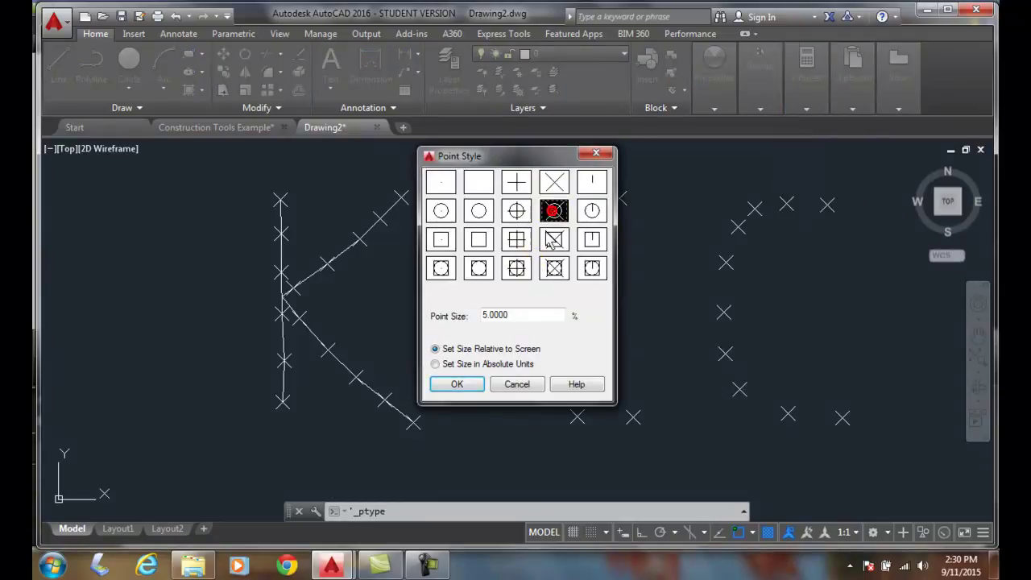
{"action": "left_click", "coordinate": [455, 385]}
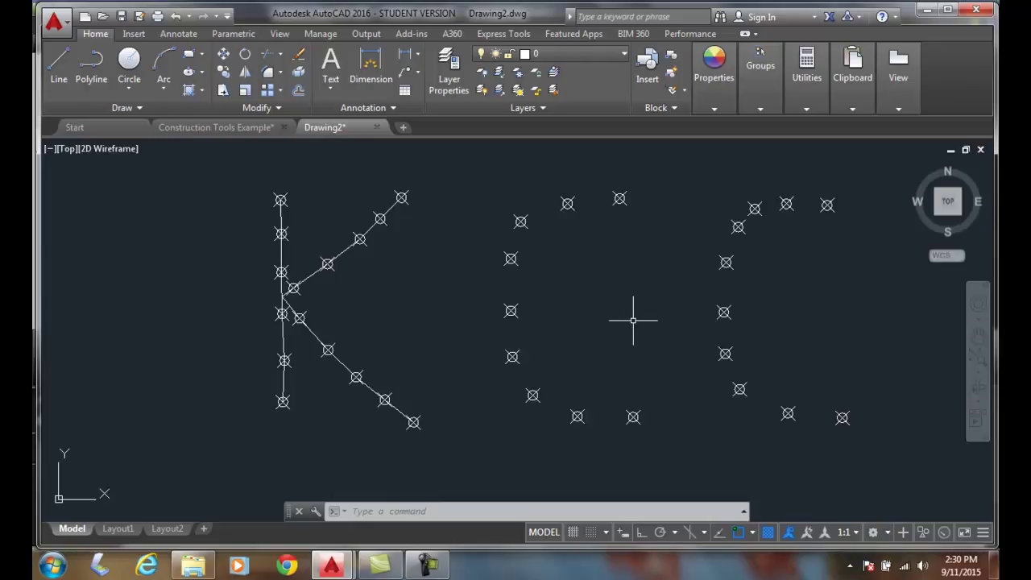
- Reduce the point size from 5 to 3 percent of the screen, then zoom to regenerate
{"action": "left_click", "coordinate": [853, 109]}
{"action": "left_click", "coordinate": [806, 109]}
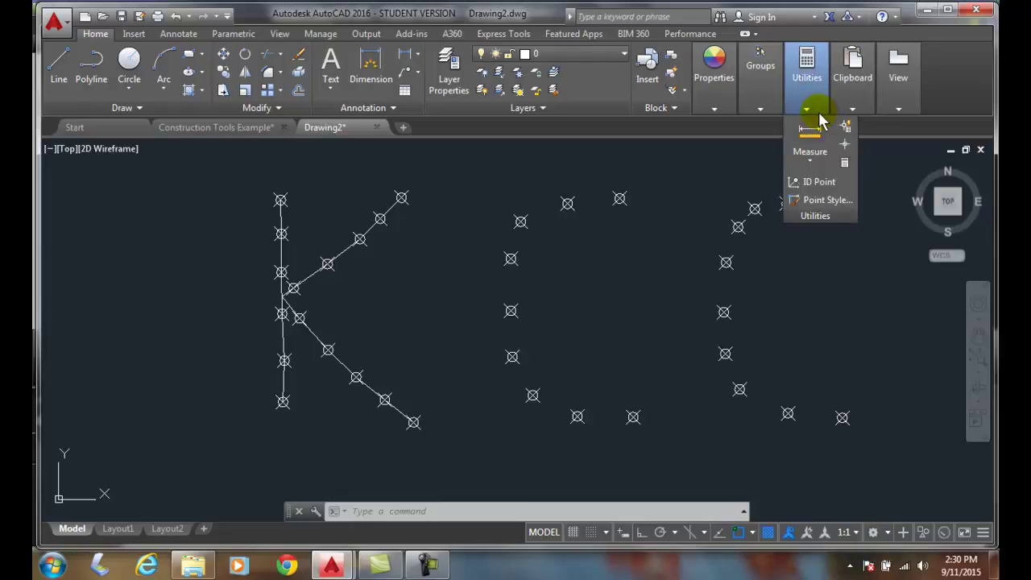
{"action": "left_click", "coordinate": [811, 201]}
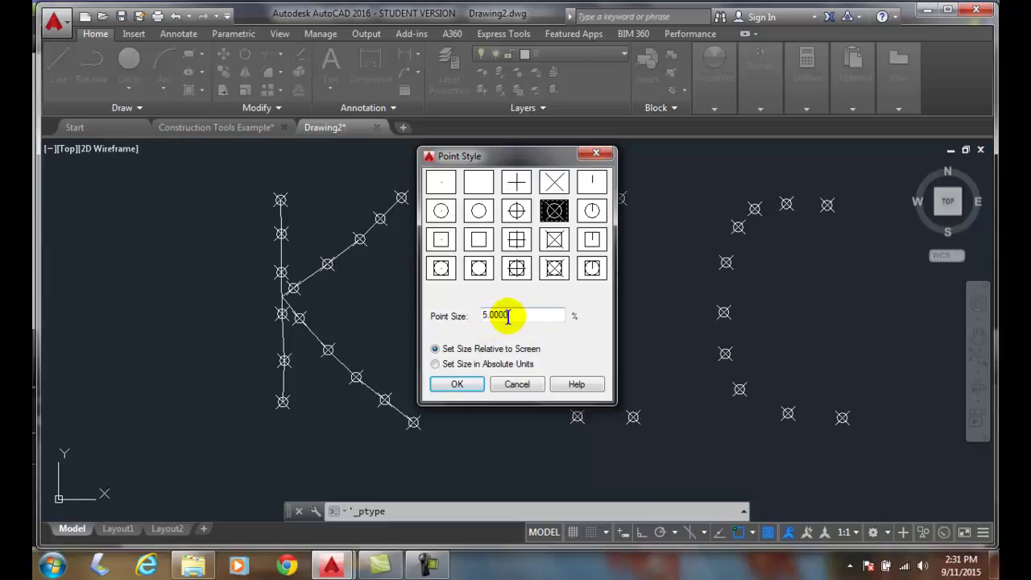
{"action": "double_click", "coordinate": [518, 315]}
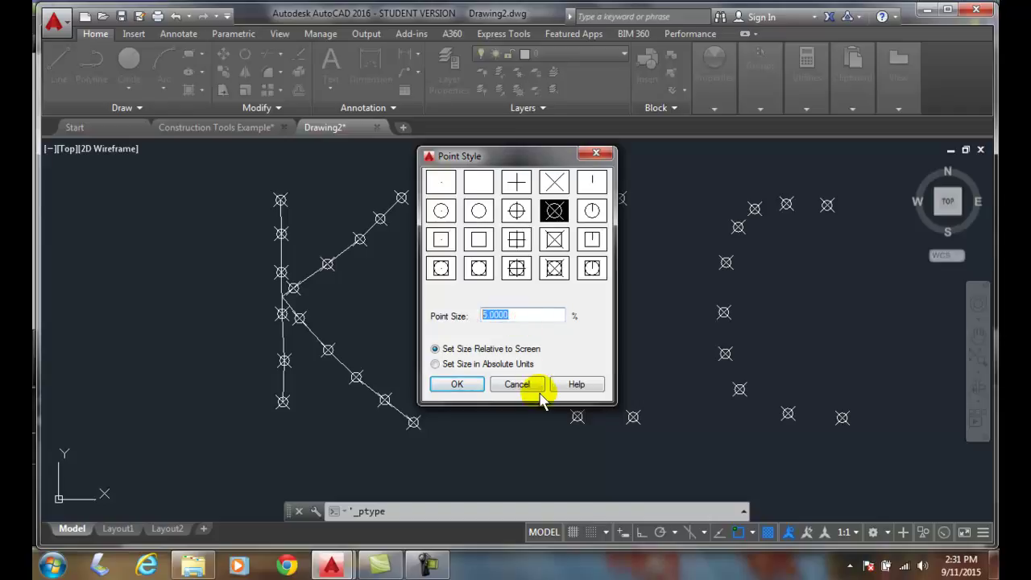
{"action": "type", "text": "3"}
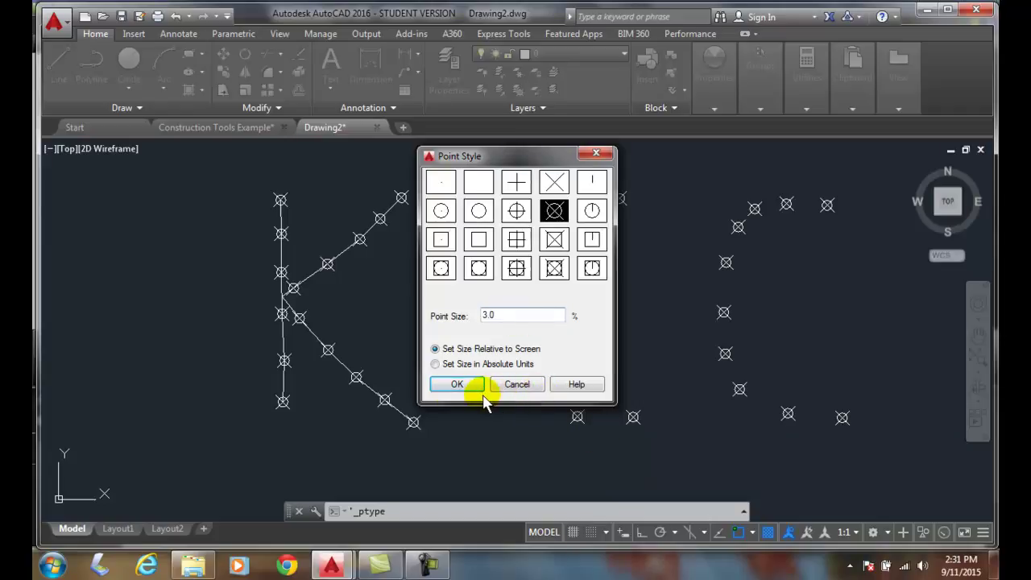
{"action": "left_click", "coordinate": [460, 385]}
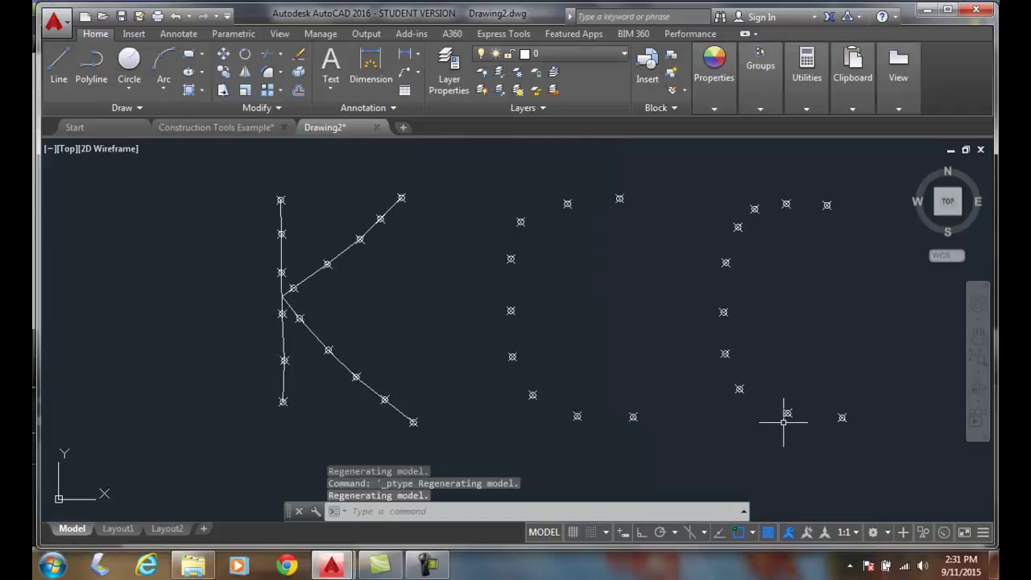
{"action": "scroll", "coordinate": [679, 351], "scroll_direction": "down", "scroll_amount": 4}
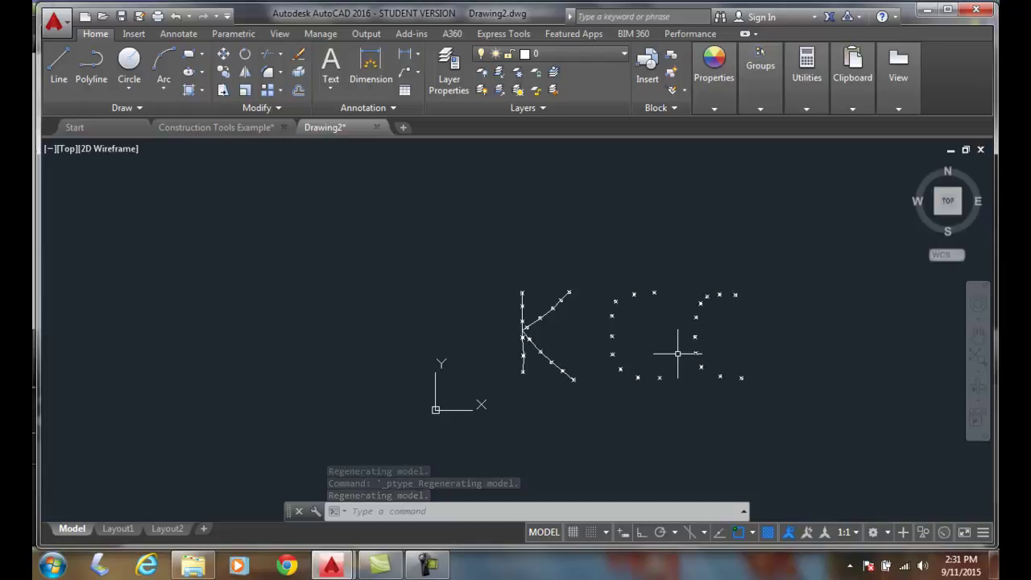
{"action": "scroll", "coordinate": [678, 353], "scroll_direction": "up", "scroll_amount": 4}
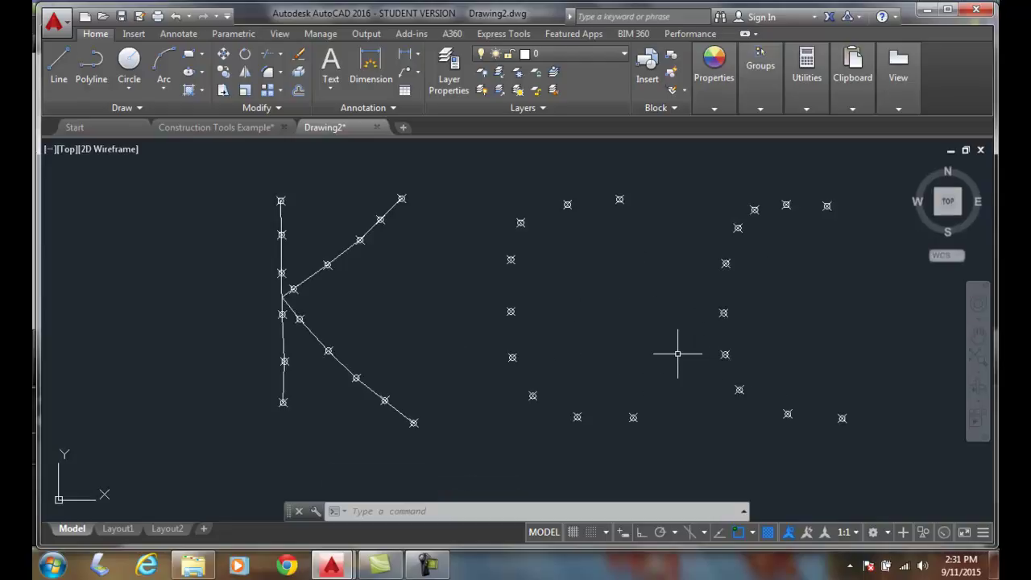
{"action": "scroll", "coordinate": [677, 353], "scroll_direction": "up", "scroll_amount": 3}
{"action": "scroll", "coordinate": [677, 354], "scroll_direction": "down", "scroll_amount": 2}
{"action": "scroll", "coordinate": [677, 355], "scroll_direction": "down", "scroll_amount": 3}
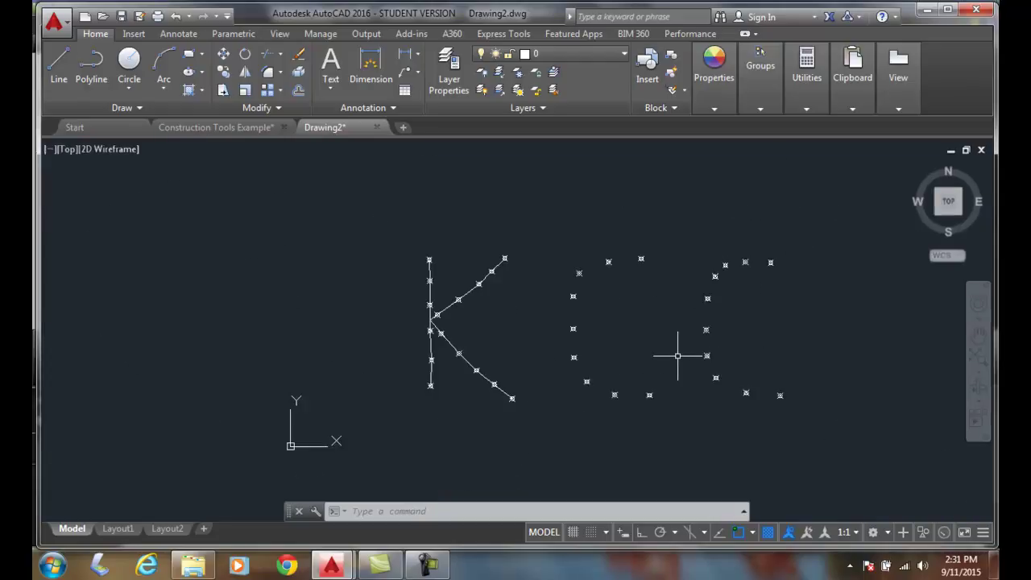
{"action": "scroll", "coordinate": [677, 355], "scroll_direction": "up", "scroll_amount": 2}
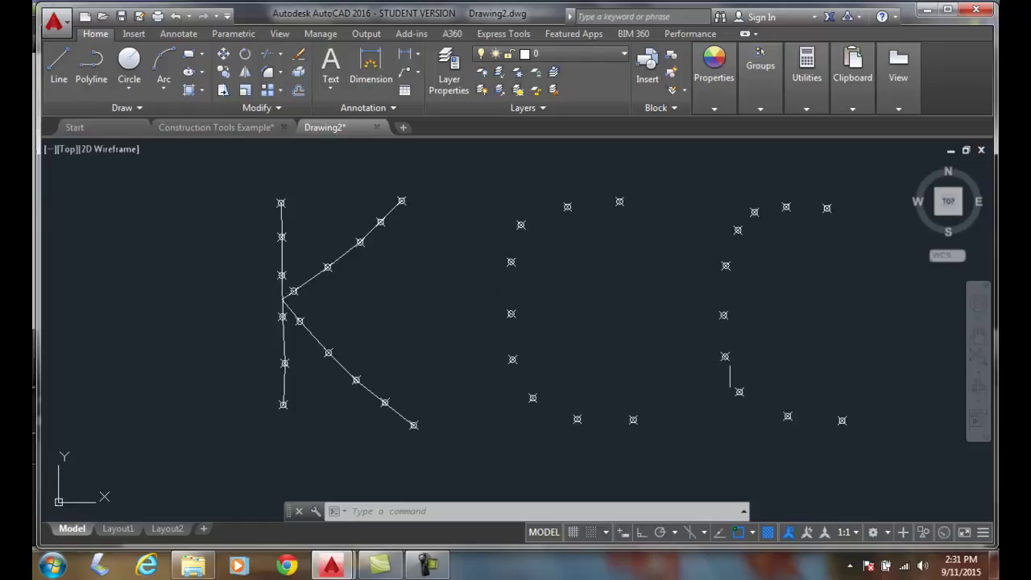
- Enlarge the point size to 50 percent of the screen
{"action": "left_click", "coordinate": [809, 101]}
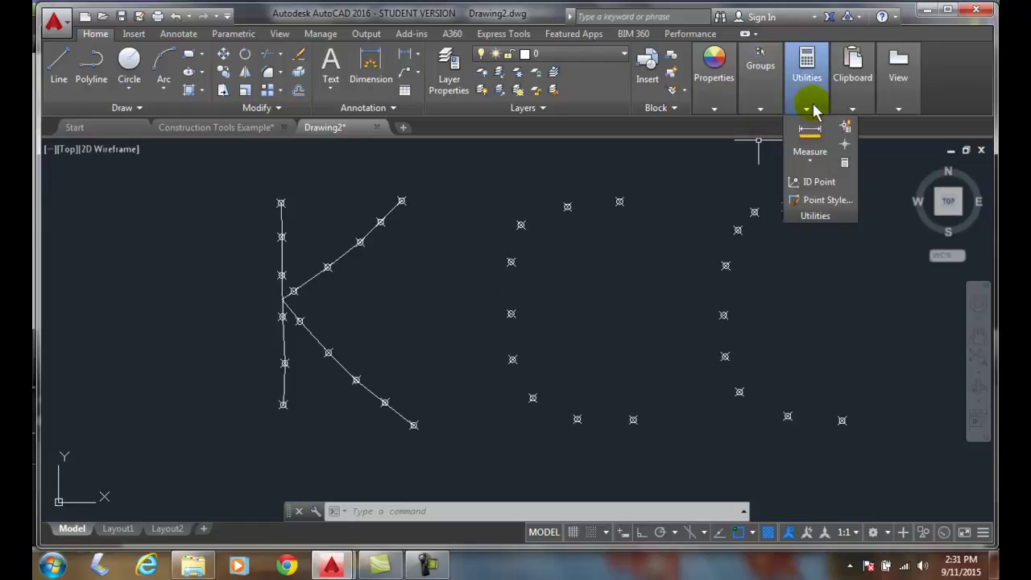
{"action": "left_click", "coordinate": [822, 201]}
{"action": "left_click", "coordinate": [489, 315]}
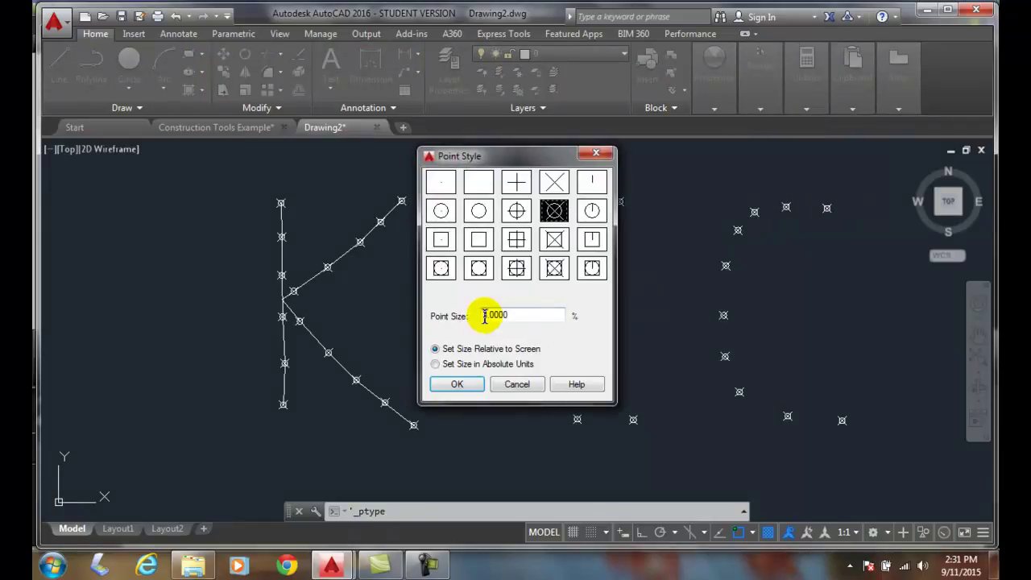
{"action": "double_click", "coordinate": [520, 315]}
{"action": "type", "text": "50"}
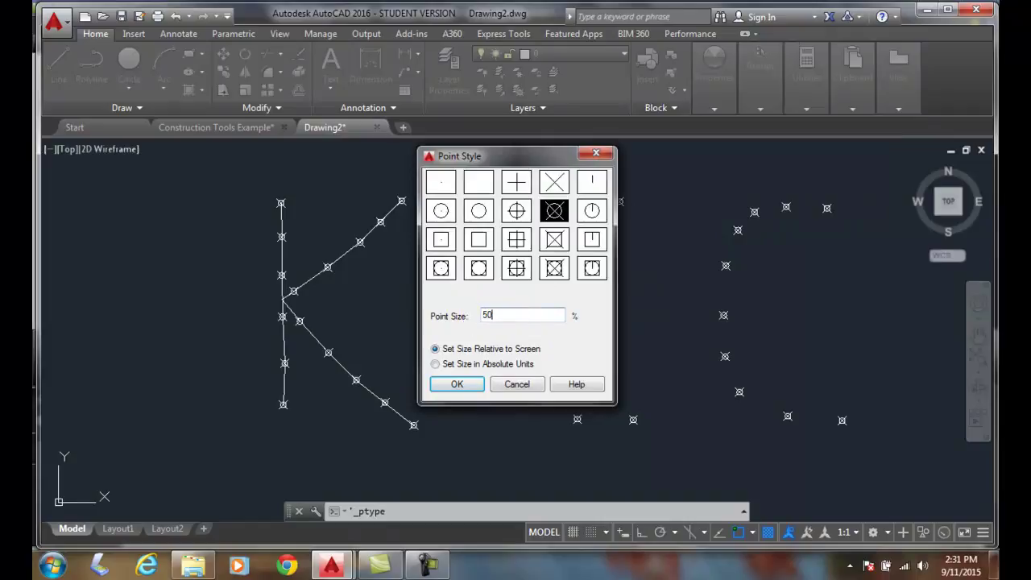
{"action": "left_click", "coordinate": [456, 384]}
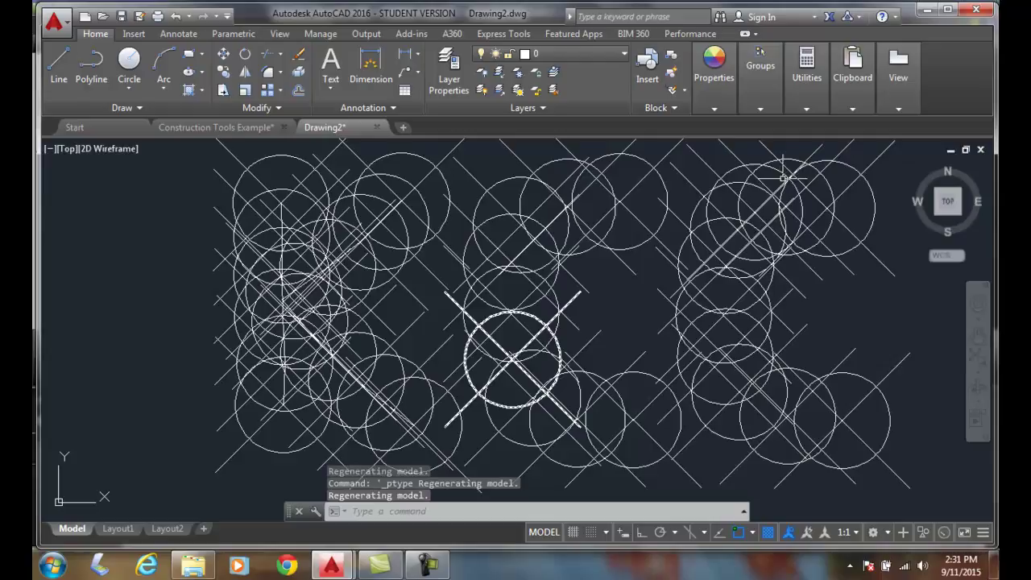
- Set the point size back from 50 to 3 percent relative to screen
{"action": "left_click", "coordinate": [807, 109]}
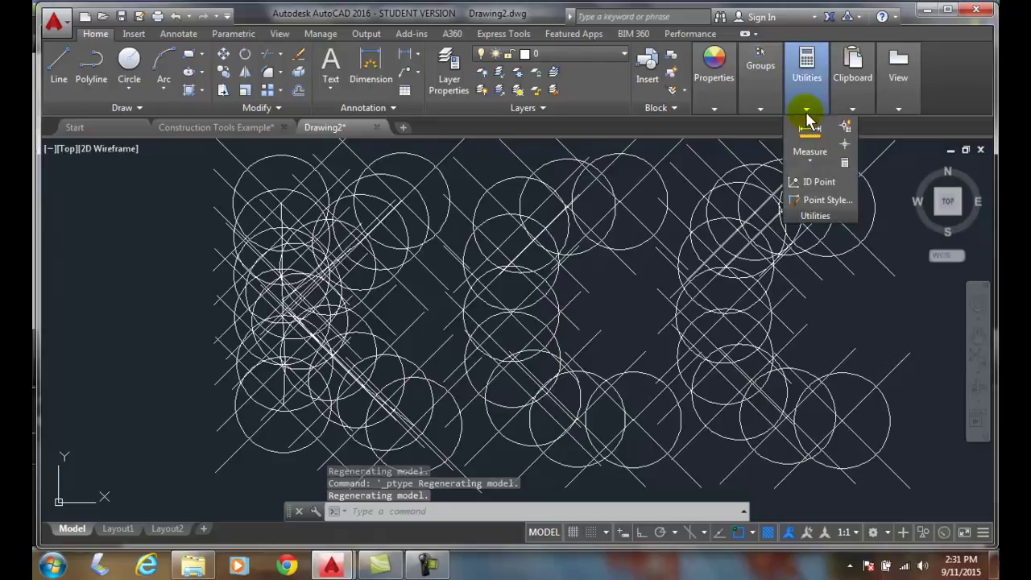
{"action": "left_click", "coordinate": [797, 196]}
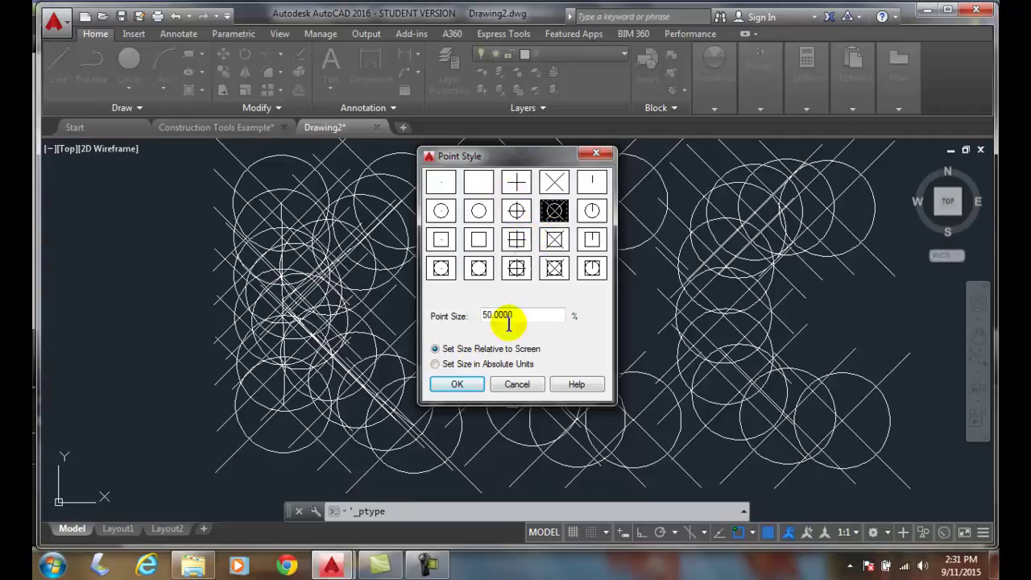
{"action": "double_click", "coordinate": [521, 315]}
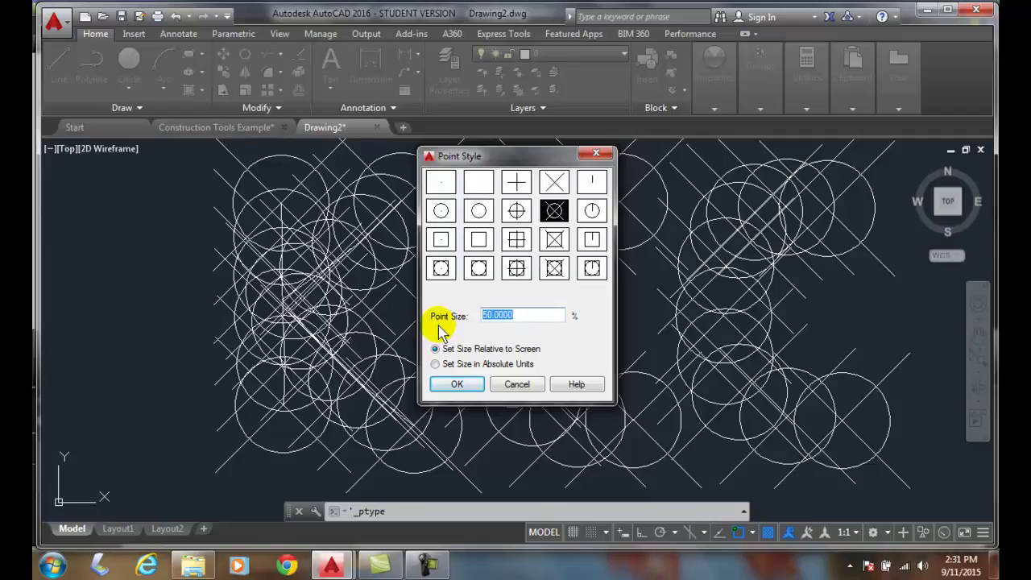
{"action": "type", "text": "3"}
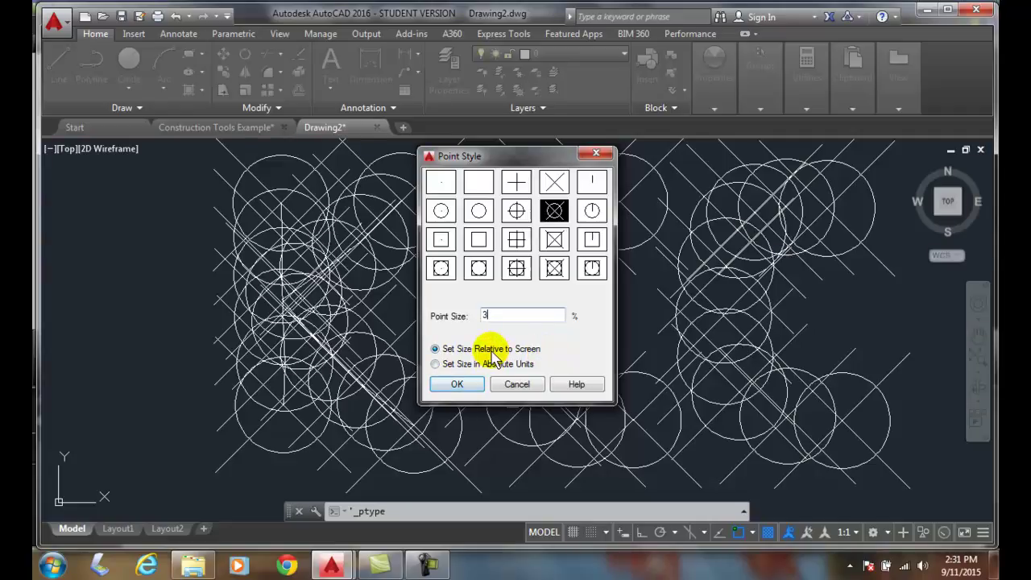
{"action": "left_click", "coordinate": [458, 384]}
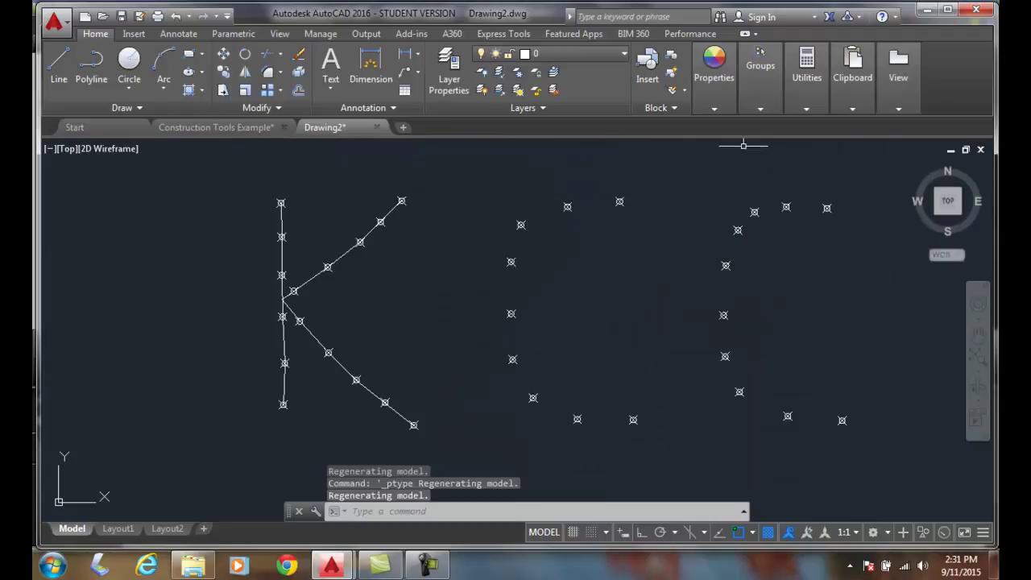
- Size points at 3.0000 in absolute drawing units instead of relative to screen
{"action": "left_click", "coordinate": [808, 107]}
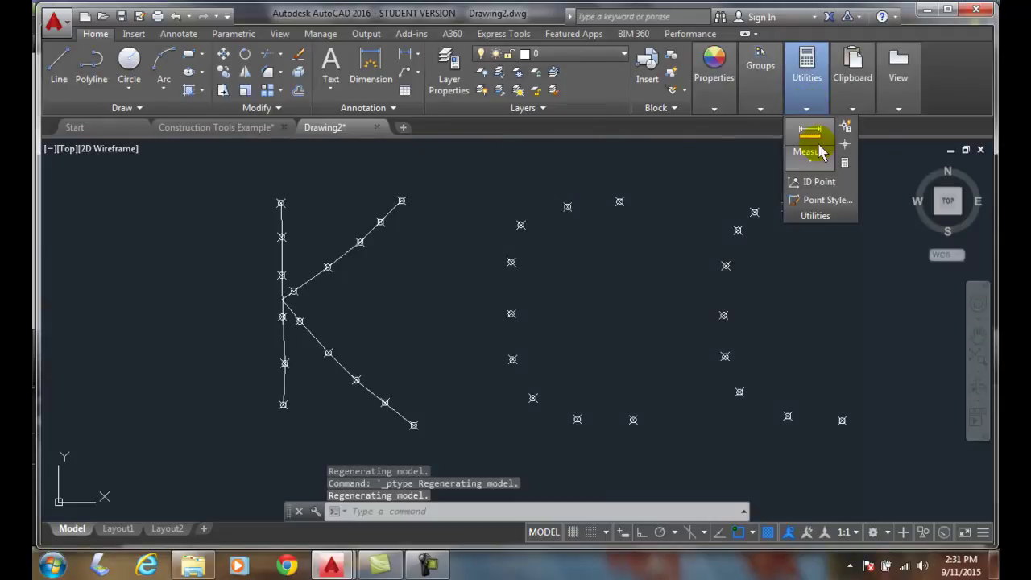
{"action": "left_click", "coordinate": [810, 201]}
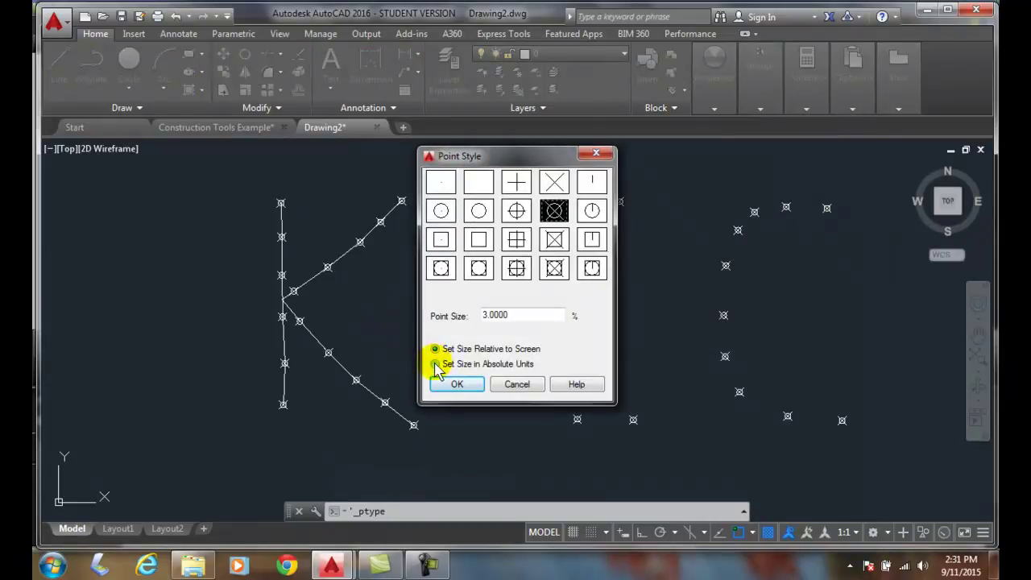
{"action": "left_click", "coordinate": [435, 364]}
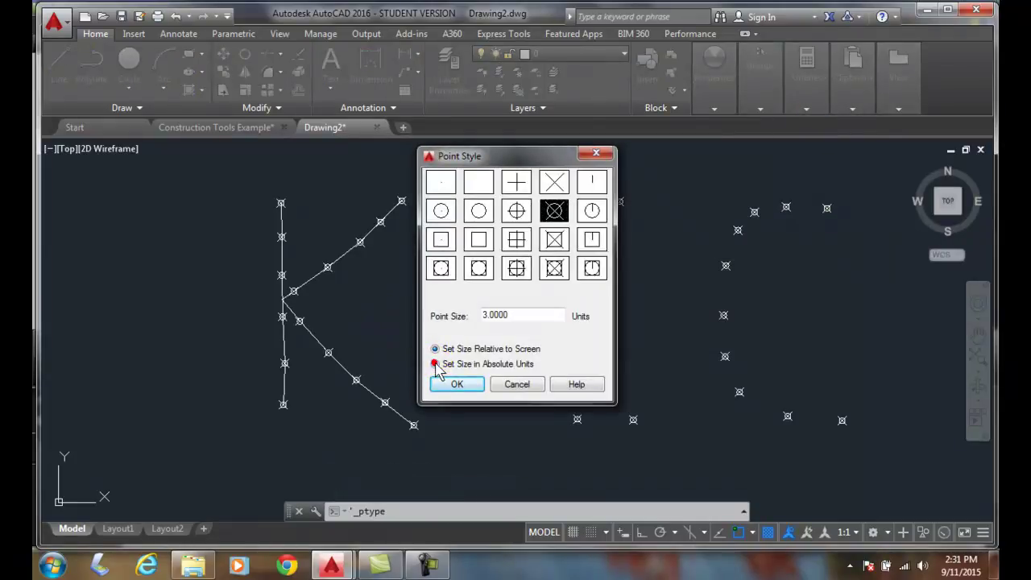
{"action": "double_click", "coordinate": [513, 315]}
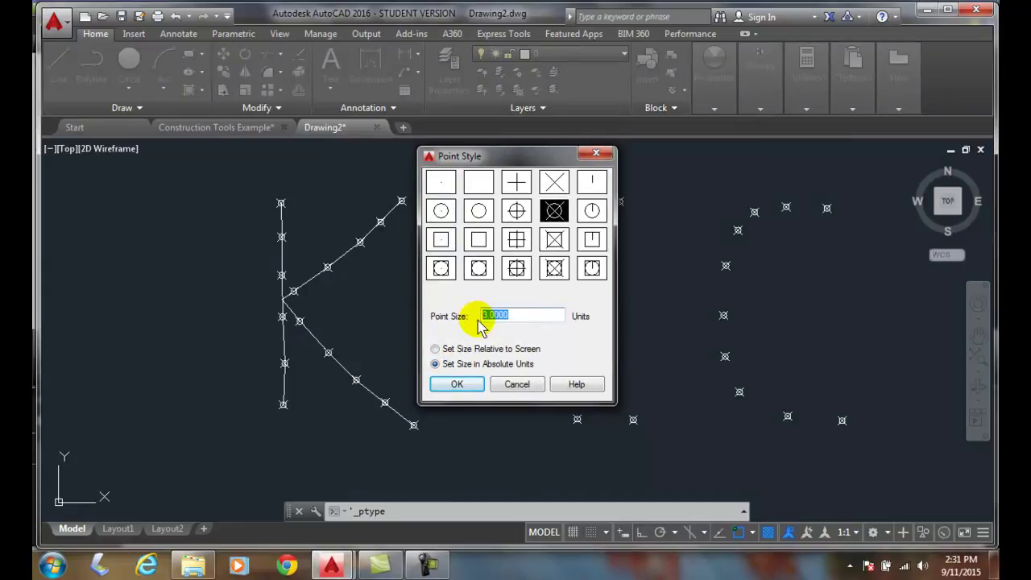
{"action": "left_click", "coordinate": [457, 385]}
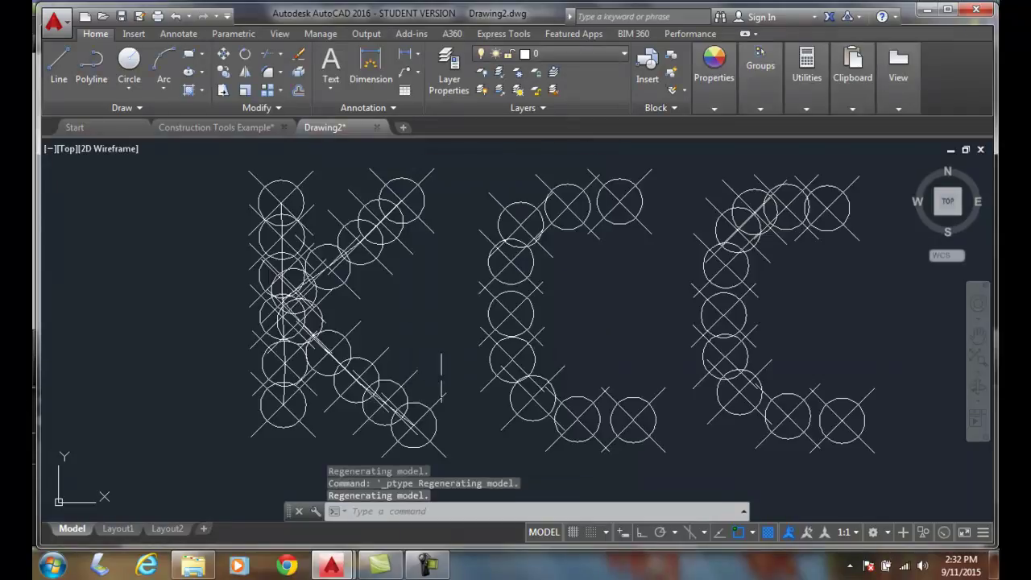
- Zoom out and back in to compare, then select a point in the first C
{"action": "scroll", "coordinate": [446, 366], "scroll_direction": "down", "scroll_amount": 10}
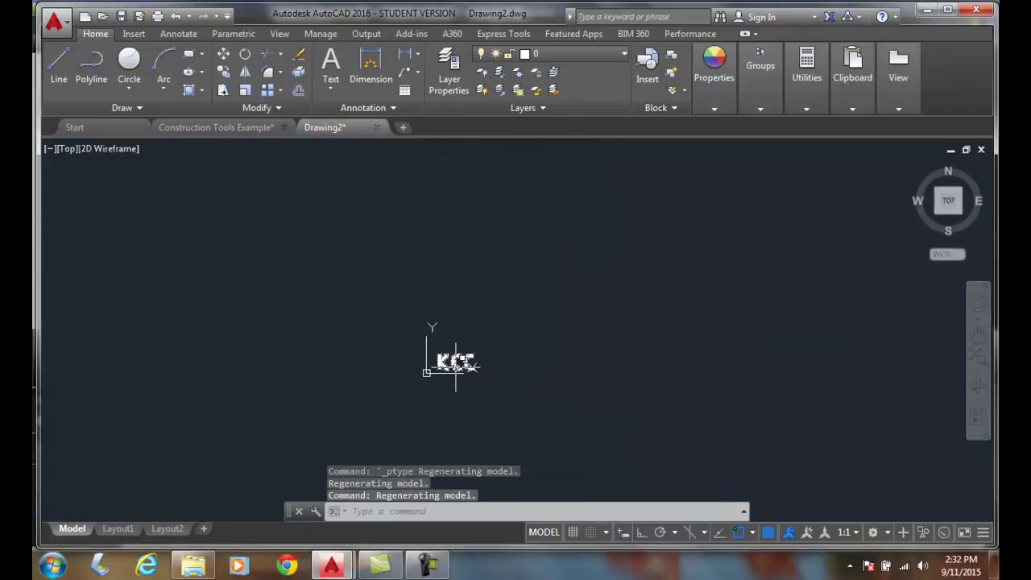
{"action": "scroll", "coordinate": [456, 369], "scroll_direction": "up", "scroll_amount": 5}
{"action": "scroll", "coordinate": [456, 368], "scroll_direction": "up", "scroll_amount": 8}
{"action": "scroll", "coordinate": [453, 368], "scroll_direction": "down", "scroll_amount": 4}
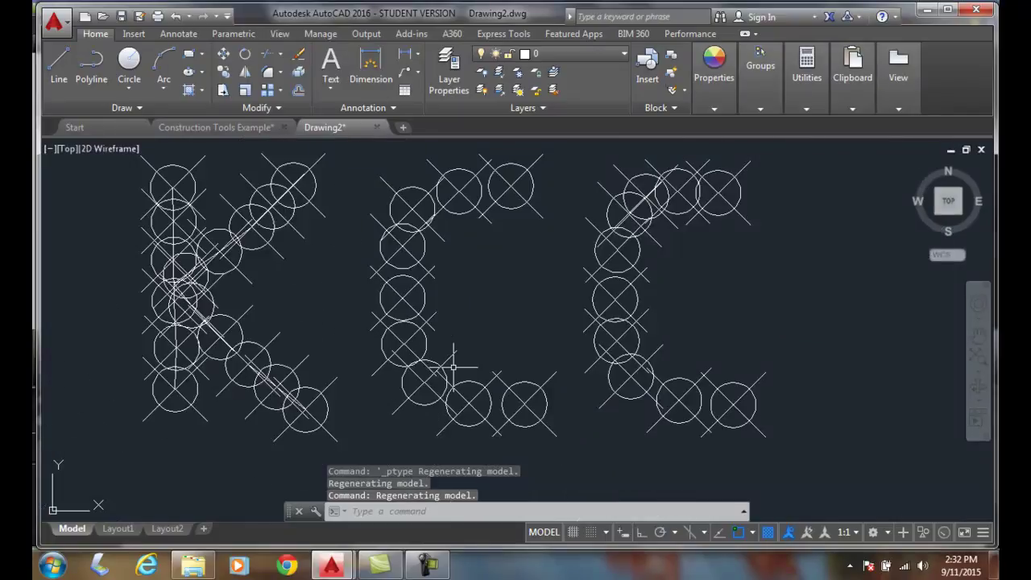
{"action": "left_click", "coordinate": [435, 375]}
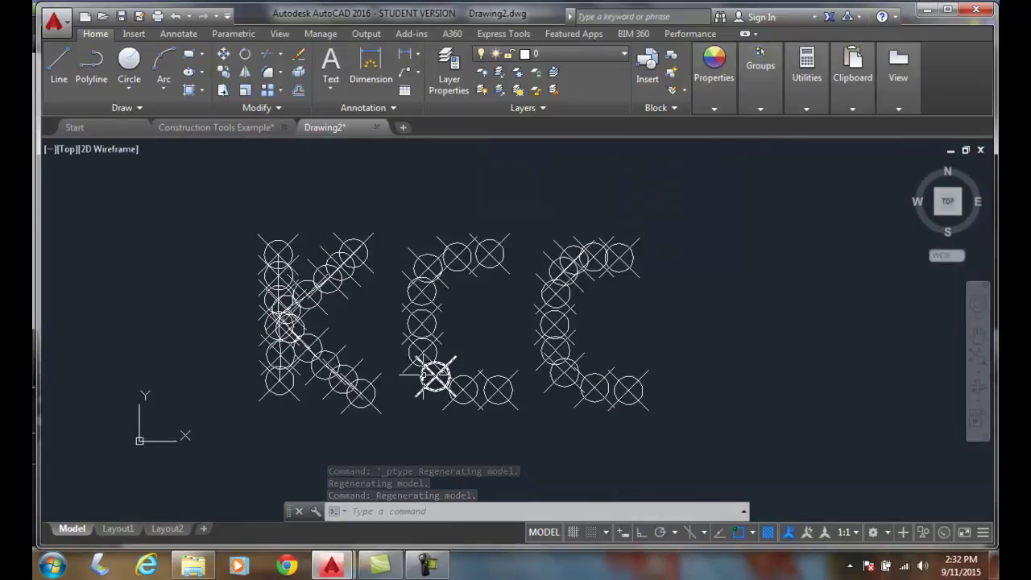
- Switch points back to plain X markers at 3 percent relative to screen
{"action": "left_click", "coordinate": [801, 107]}
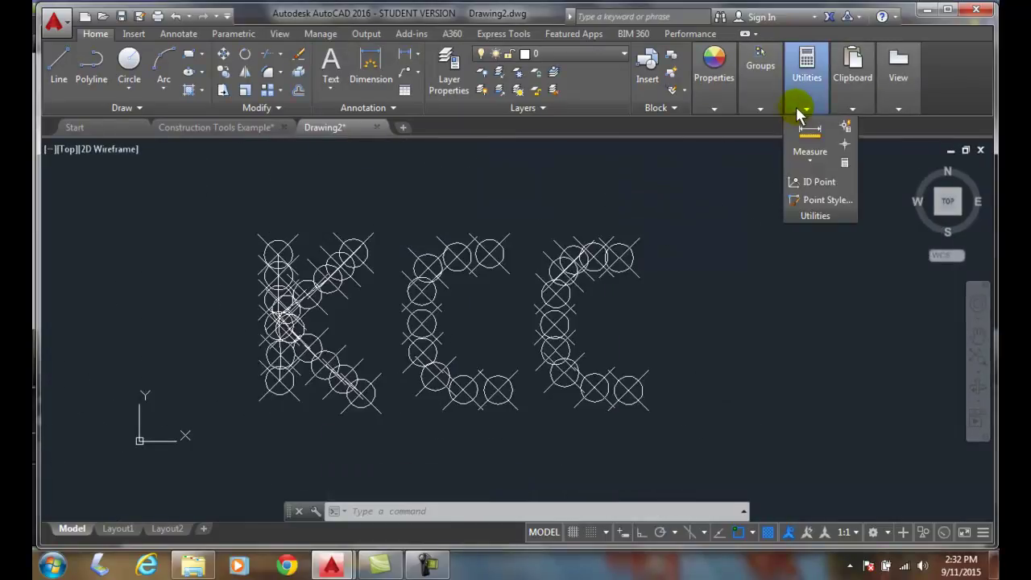
{"action": "left_click", "coordinate": [826, 200]}
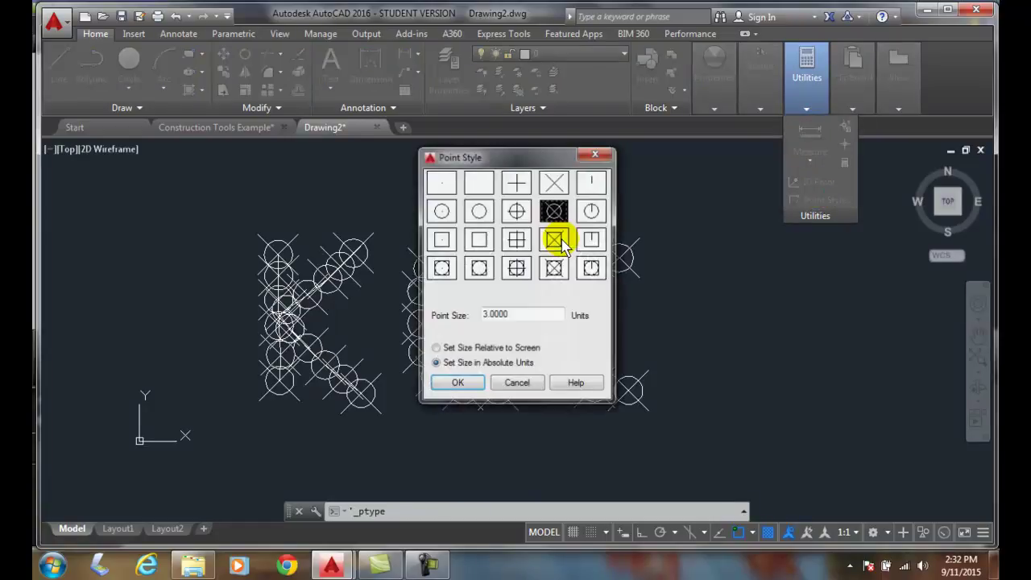
{"action": "left_click", "coordinate": [435, 349]}
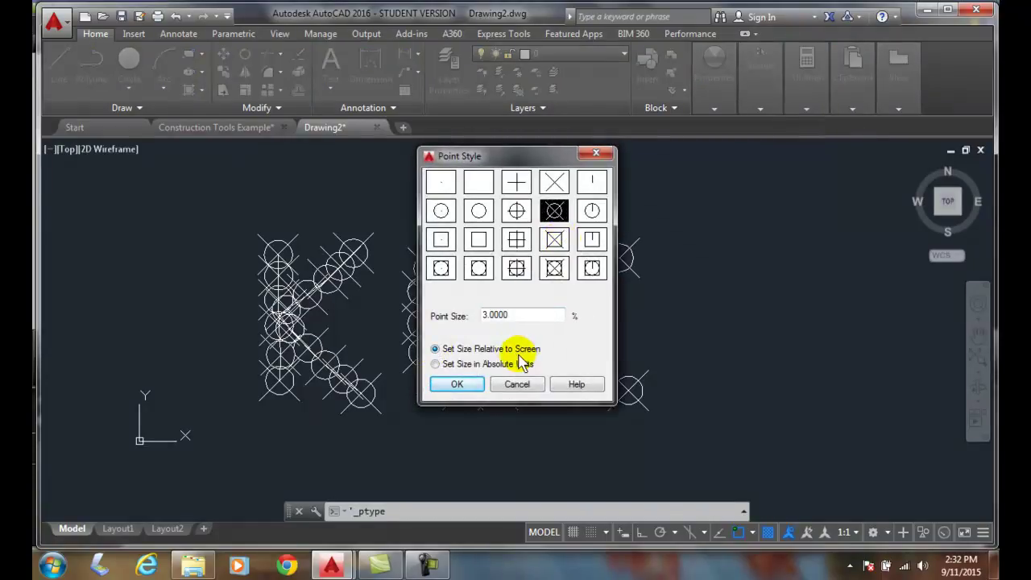
{"action": "left_click", "coordinate": [516, 316]}
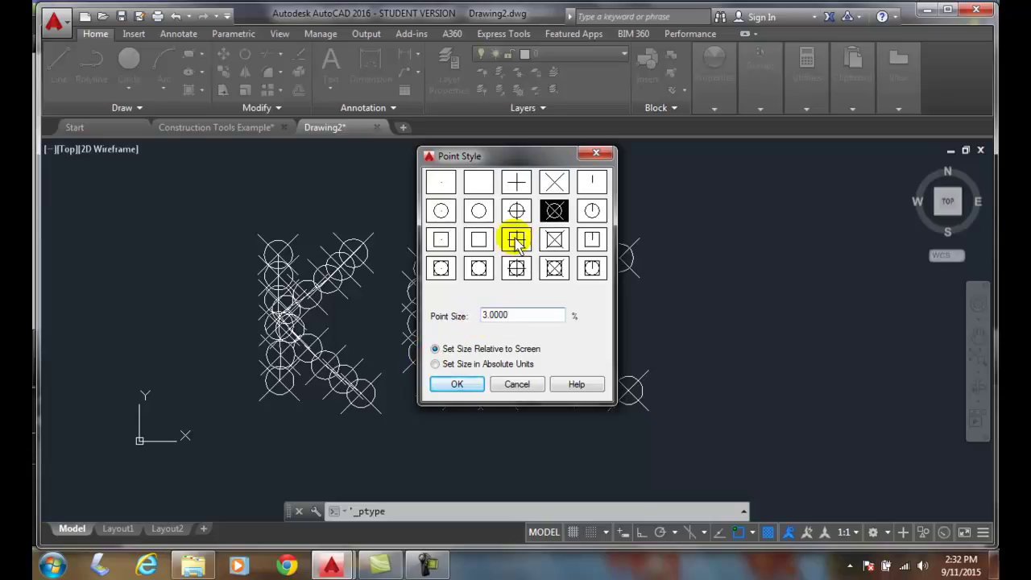
{"action": "left_click", "coordinate": [553, 183]}
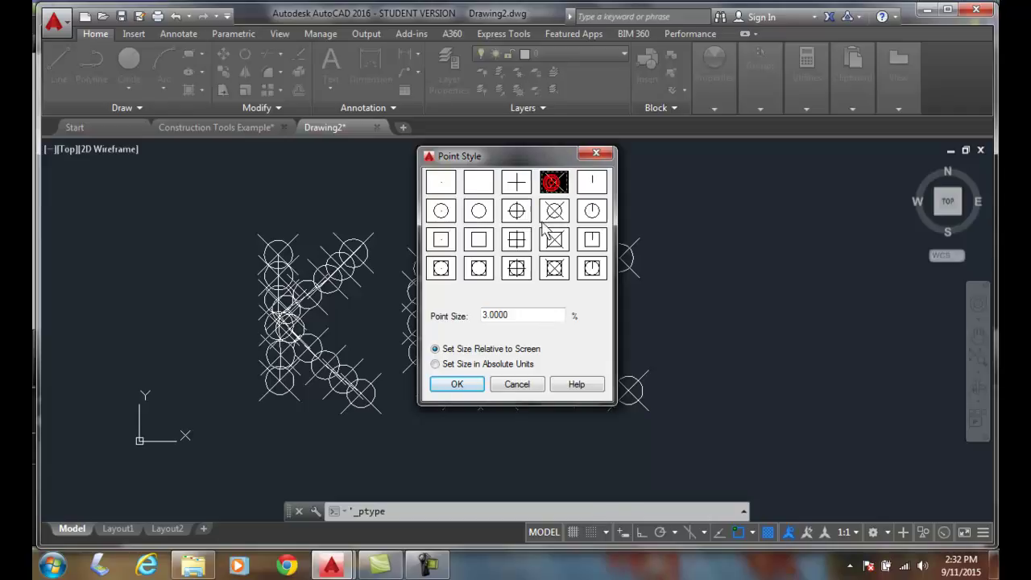
{"action": "left_click", "coordinate": [471, 384]}
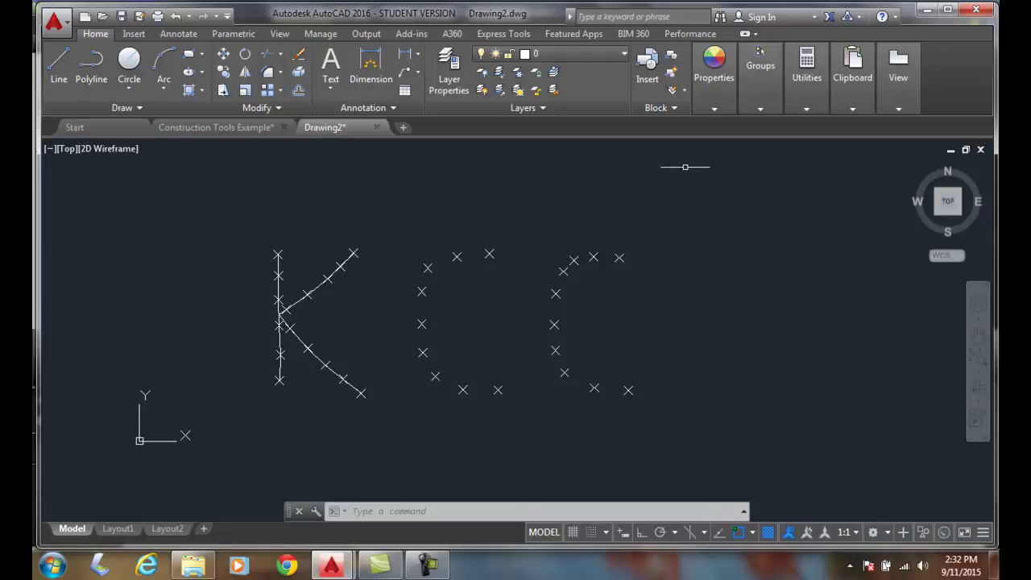
{"action": "left_click", "coordinate": [804, 111]}
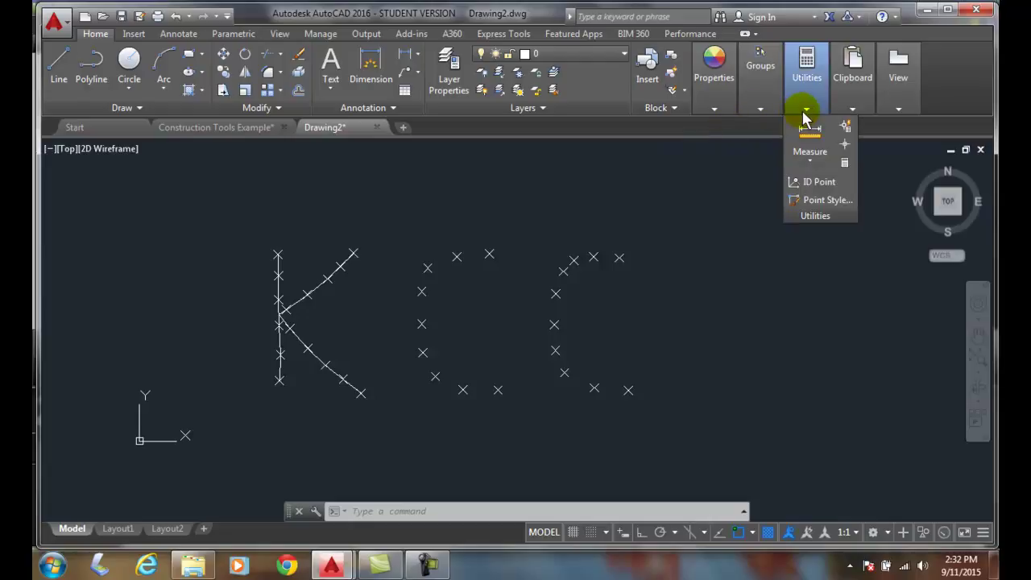